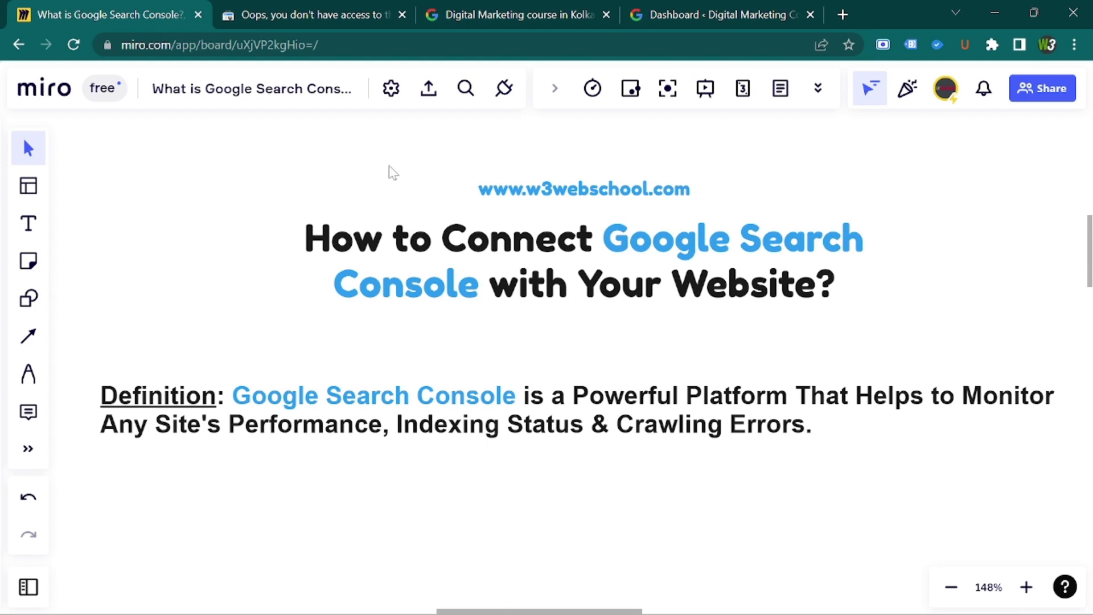
Switch to Google Search Console and start adding a new property, choosing the URL prefix type.
{"action": "left_click", "coordinate": [295, 26]}
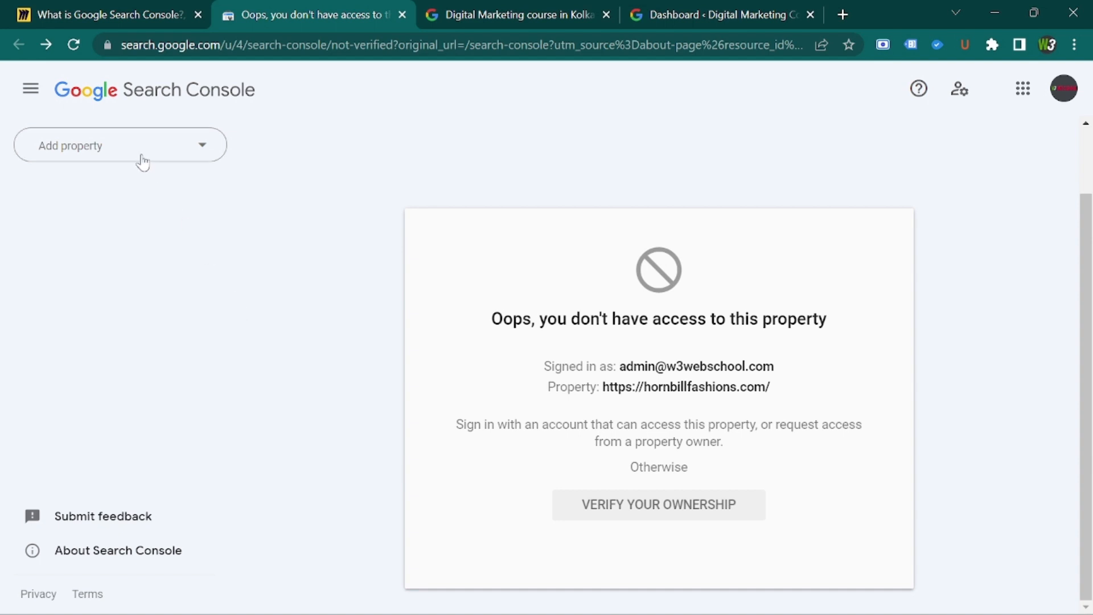
{"action": "left_click", "coordinate": [180, 148]}
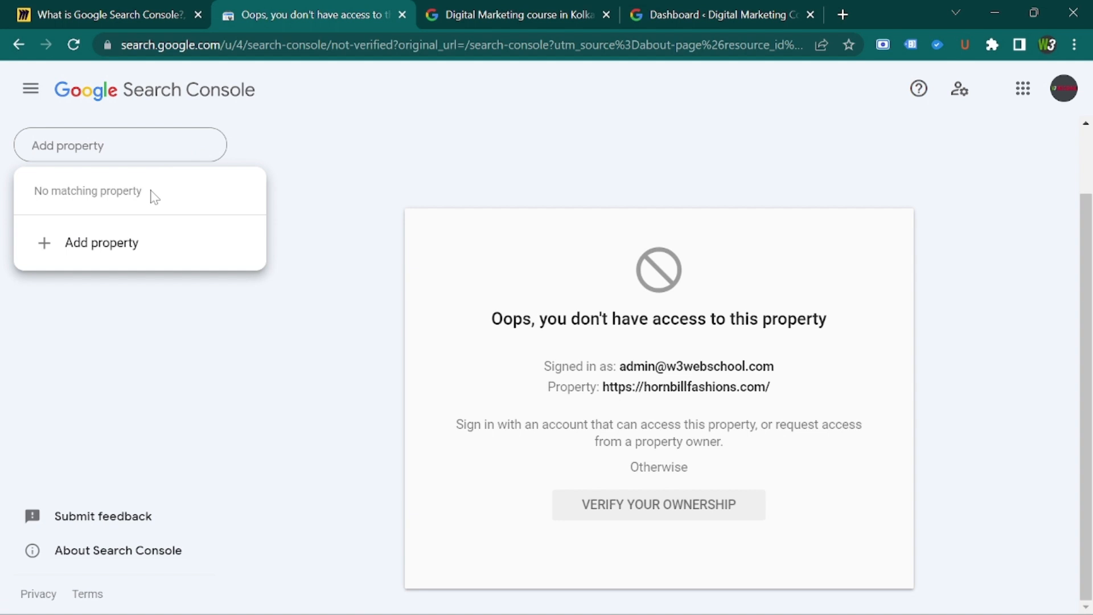
{"action": "left_click", "coordinate": [87, 245]}
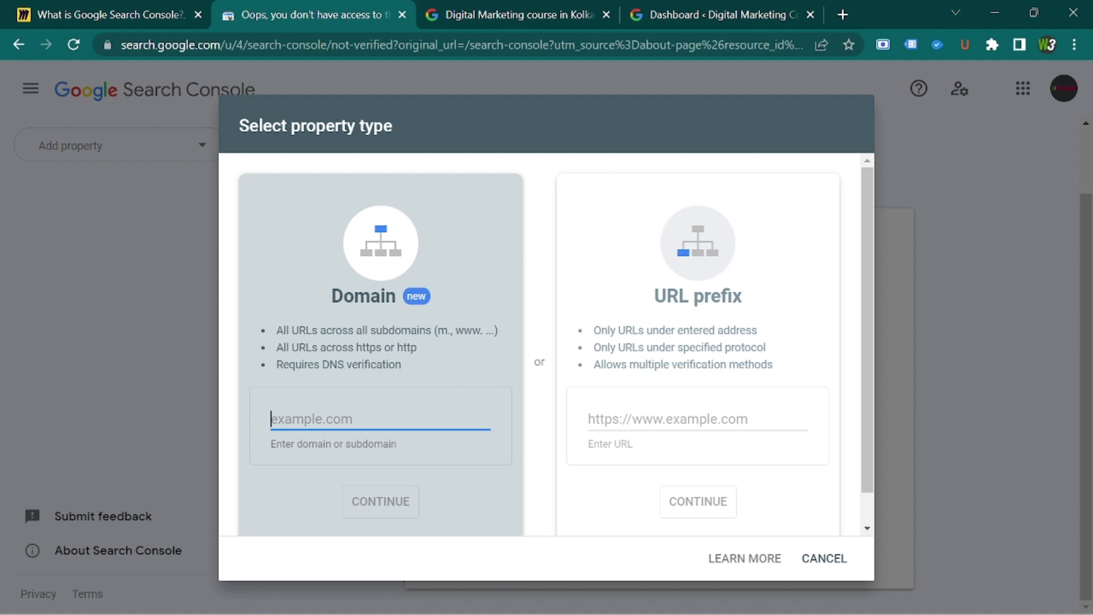
{"action": "left_click", "coordinate": [673, 409]}
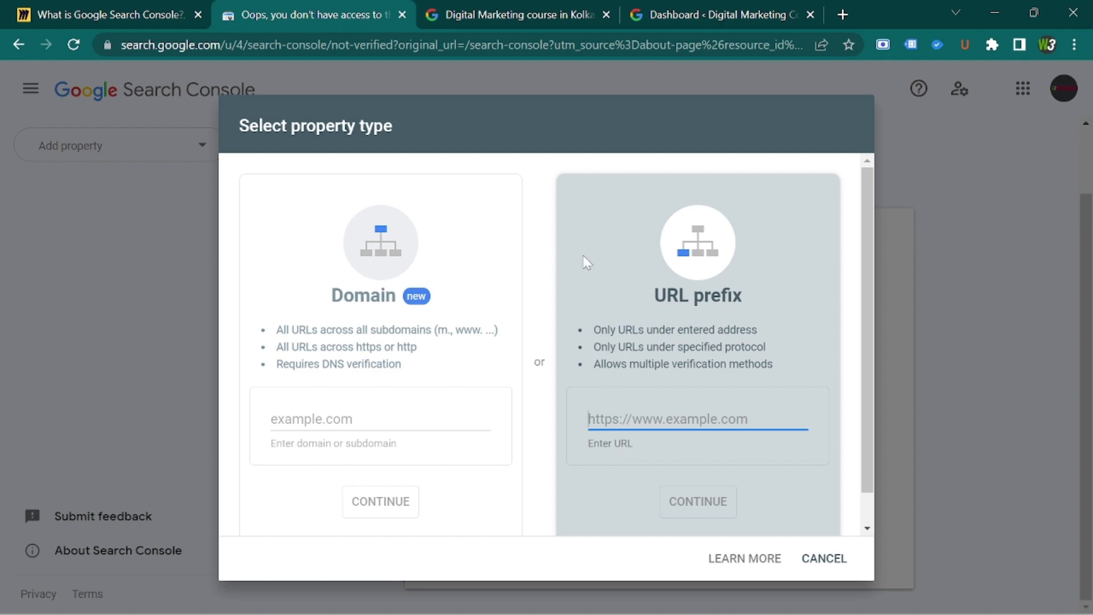
Copy the address of the digitalmarketingcoursekolkata.in website and return to the property type selection in Search Console.
{"action": "left_click", "coordinate": [510, 11]}
{"action": "scroll", "coordinate": [535, 263], "scroll_direction": "down", "scroll_amount": 5}
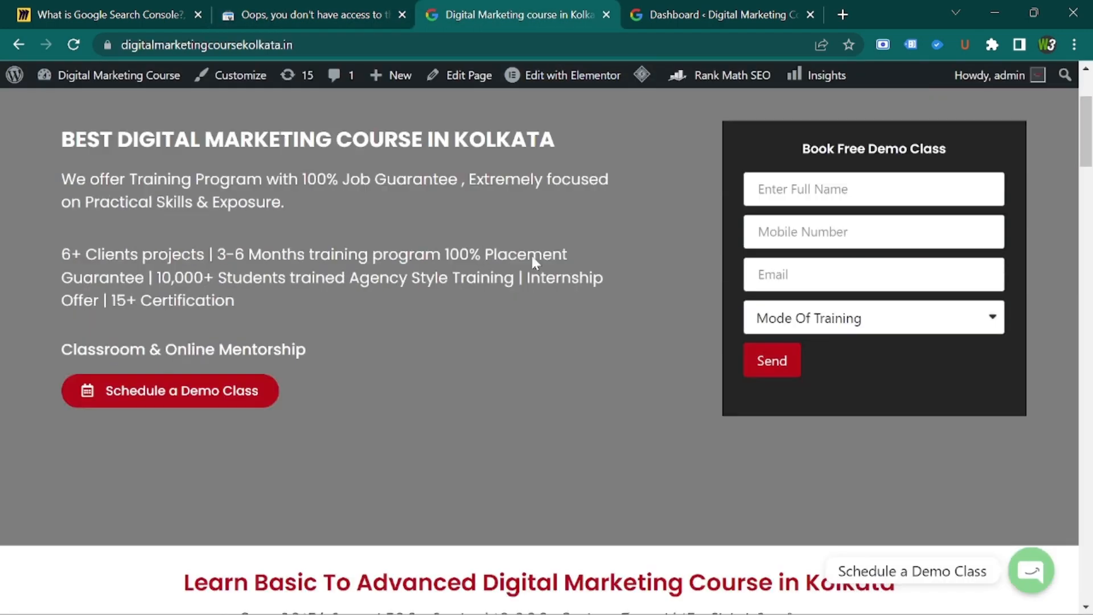
{"action": "scroll", "coordinate": [535, 263], "scroll_direction": "down", "scroll_amount": 2}
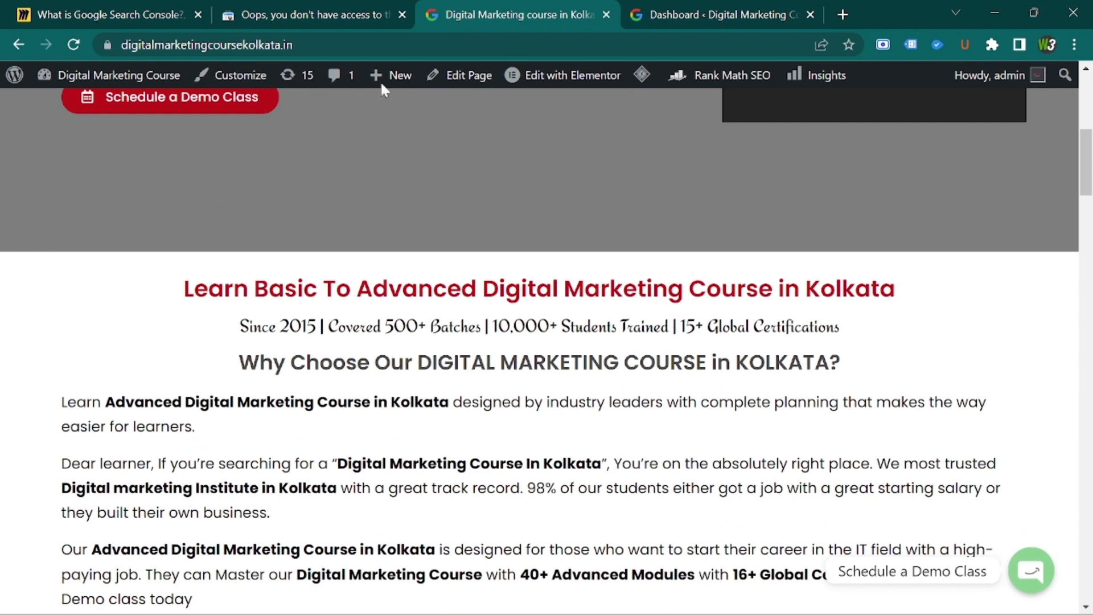
{"action": "left_click", "coordinate": [285, 44]}
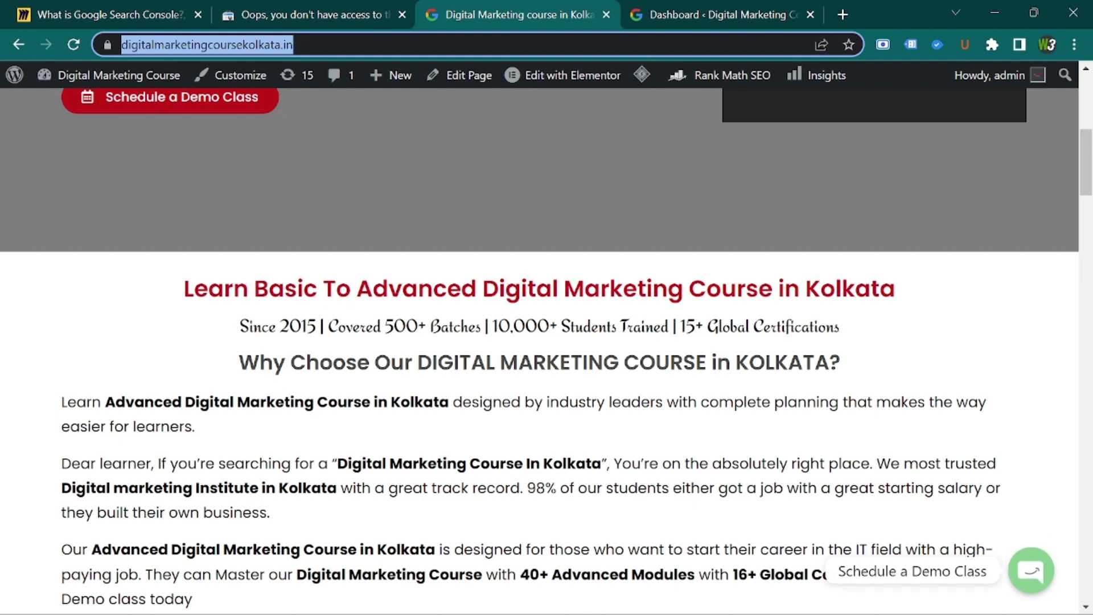
{"action": "left_click", "coordinate": [310, 14]}
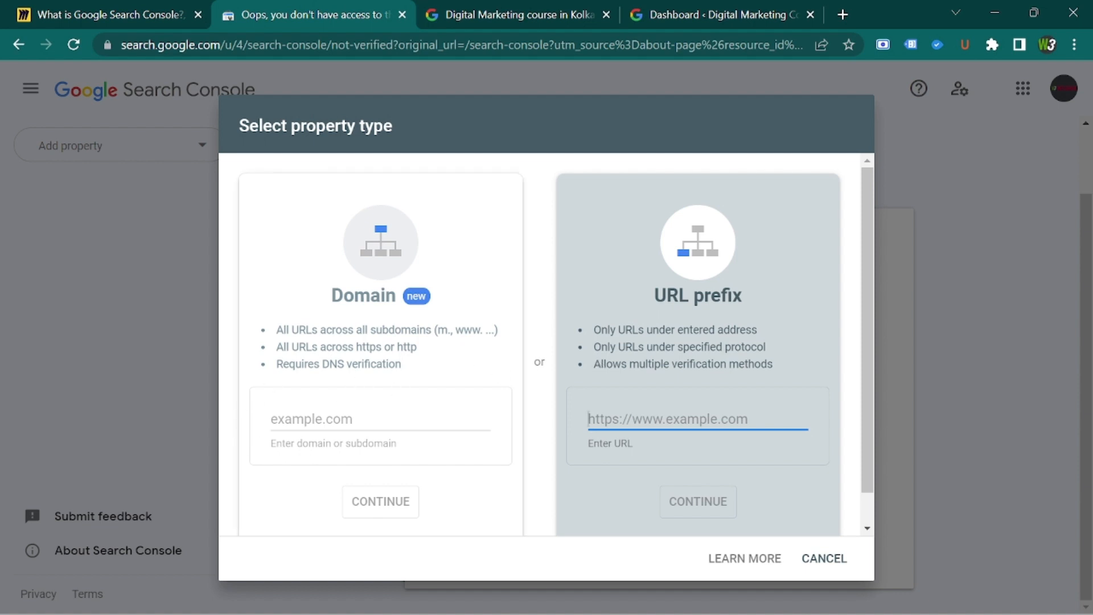
{"action": "left_click", "coordinate": [381, 419]}
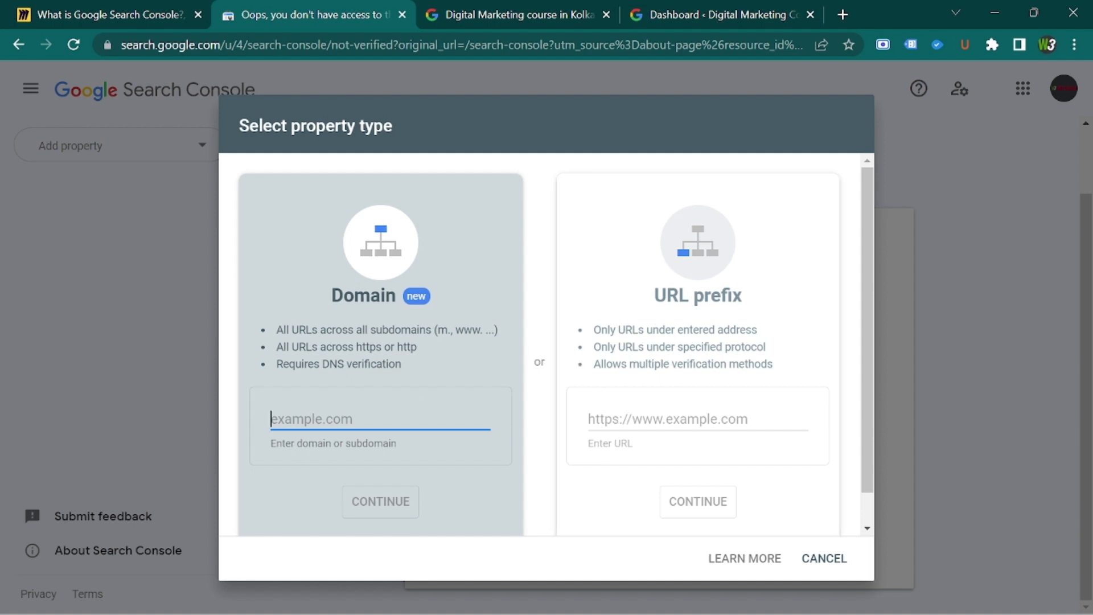
{"action": "left_click", "coordinate": [669, 421]}
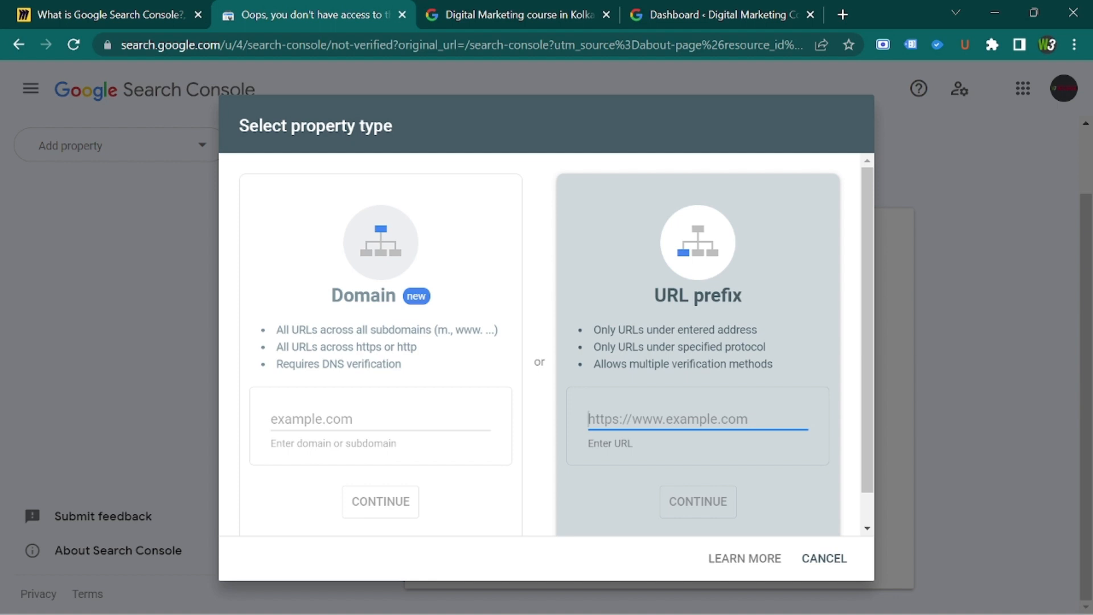
{"action": "key", "text": "ctrl+v"}
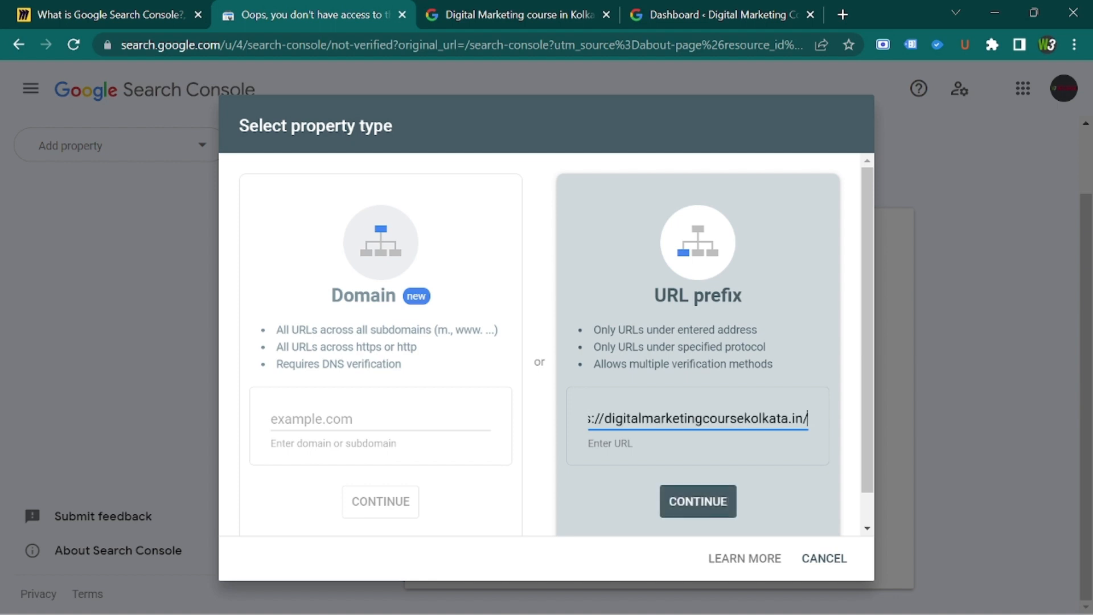
{"action": "left_click", "coordinate": [705, 502]}
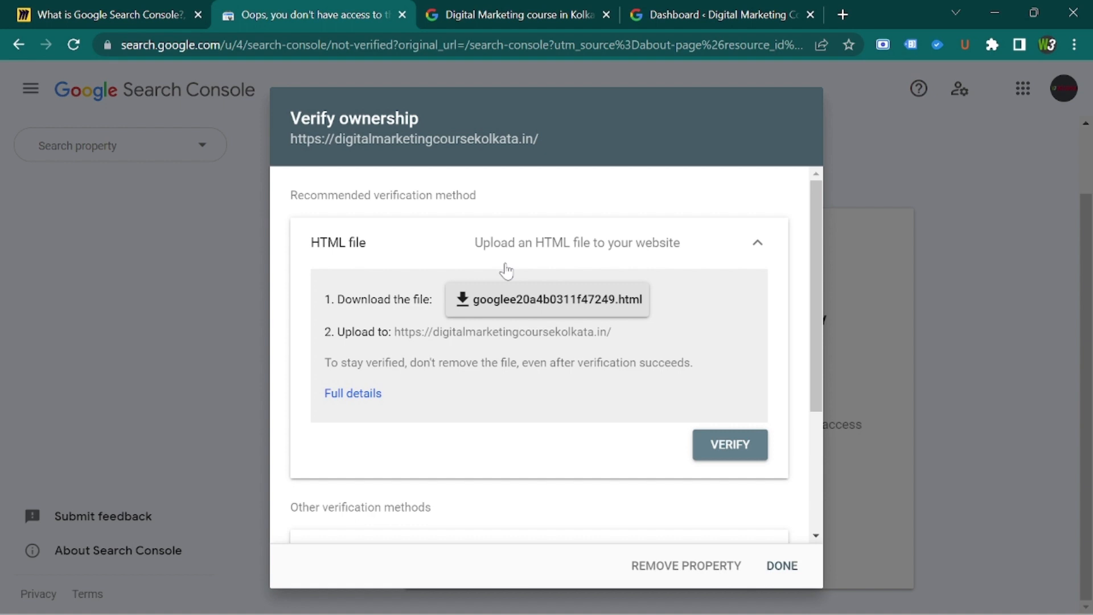
Expand the HTML tag verification method instead of the HTML file and copy its google-site-verification meta tag.
{"action": "left_click", "coordinate": [757, 246]}
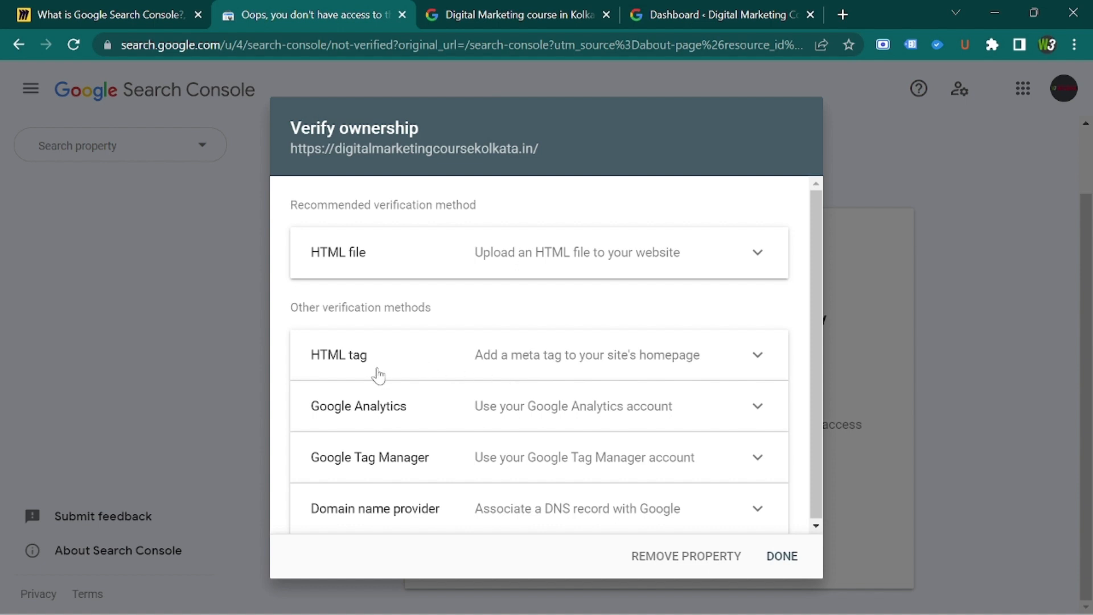
{"action": "left_click", "coordinate": [746, 358]}
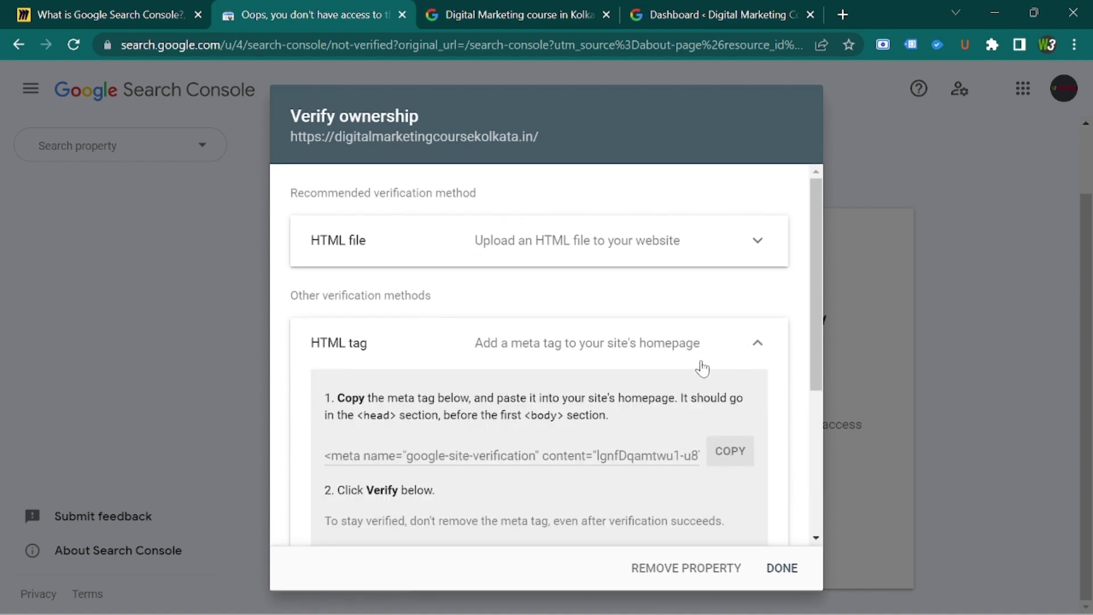
{"action": "scroll", "coordinate": [536, 383], "scroll_direction": "down", "scroll_amount": 1}
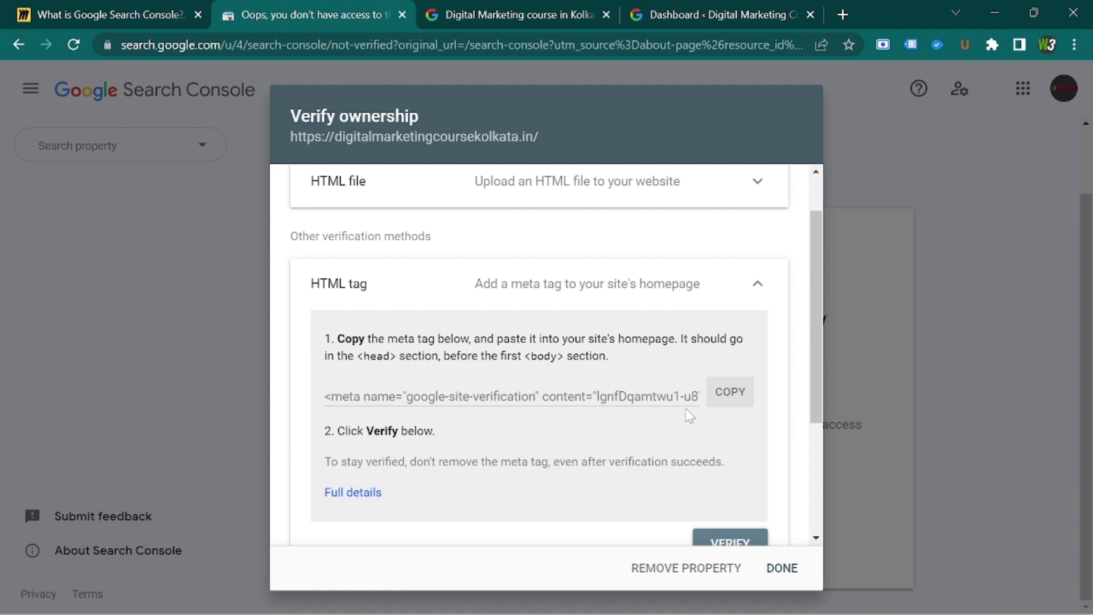
{"action": "scroll", "coordinate": [688, 414], "scroll_direction": "down", "scroll_amount": 1}
{"action": "left_click", "coordinate": [743, 366]}
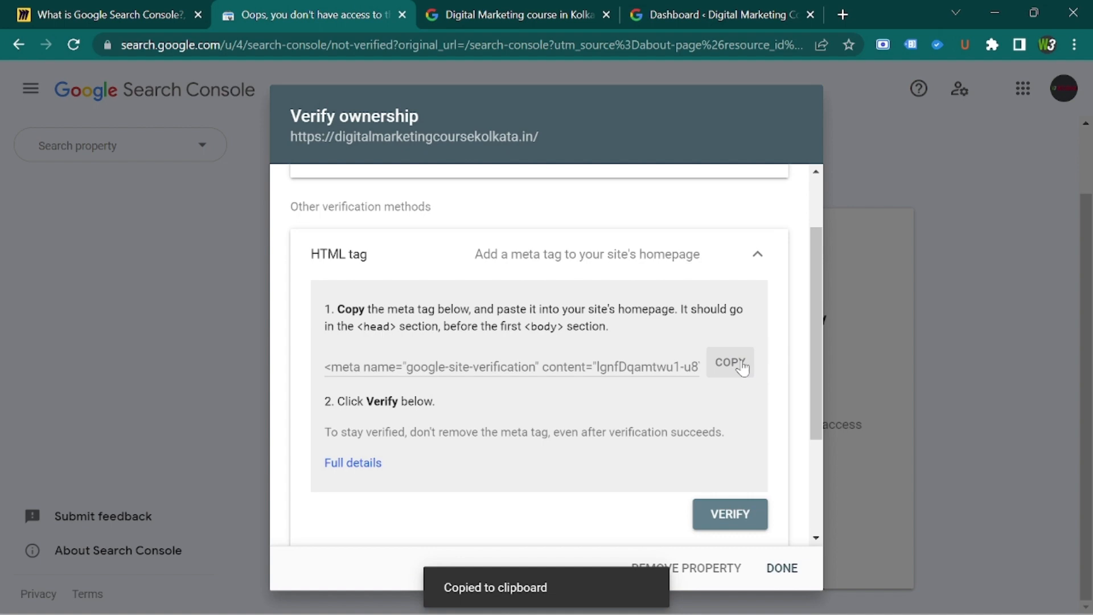
Switch to the site's WordPress dashboard and open the Header & Footer page of WPCode's Code Snippets.
{"action": "left_click", "coordinate": [515, 14]}
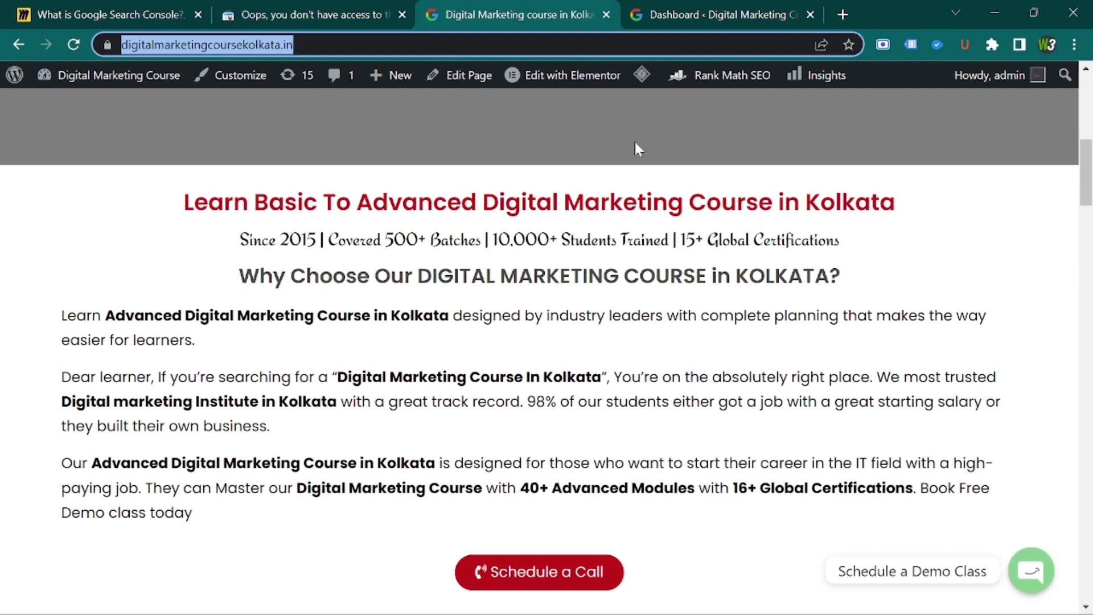
{"action": "left_click", "coordinate": [678, 16]}
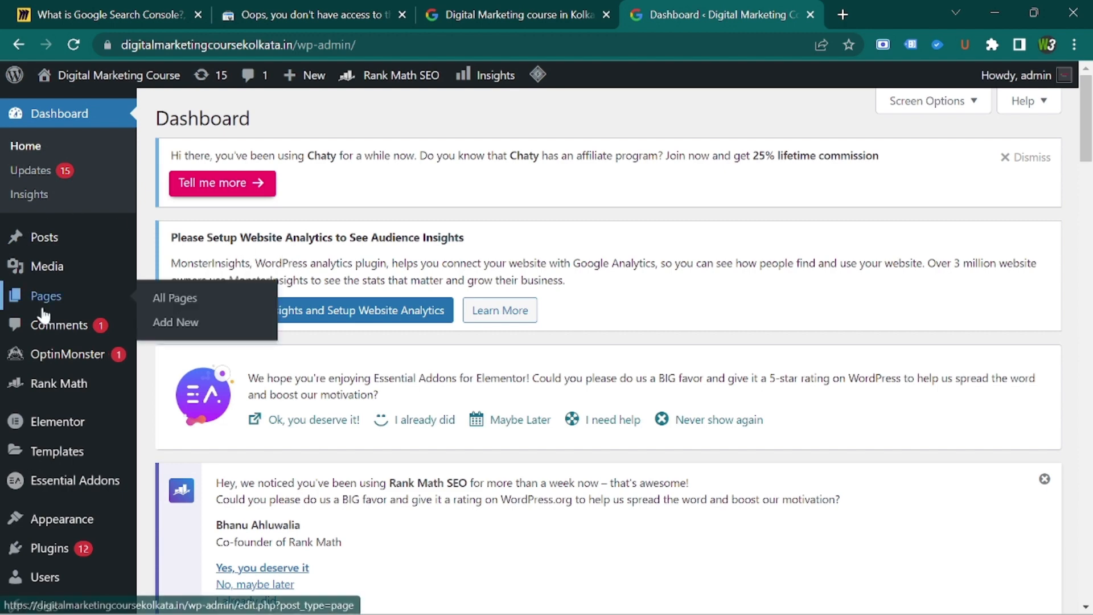
{"action": "scroll", "coordinate": [43, 319], "scroll_direction": "down", "scroll_amount": 2}
{"action": "mouse_move", "coordinate": [59, 381]}
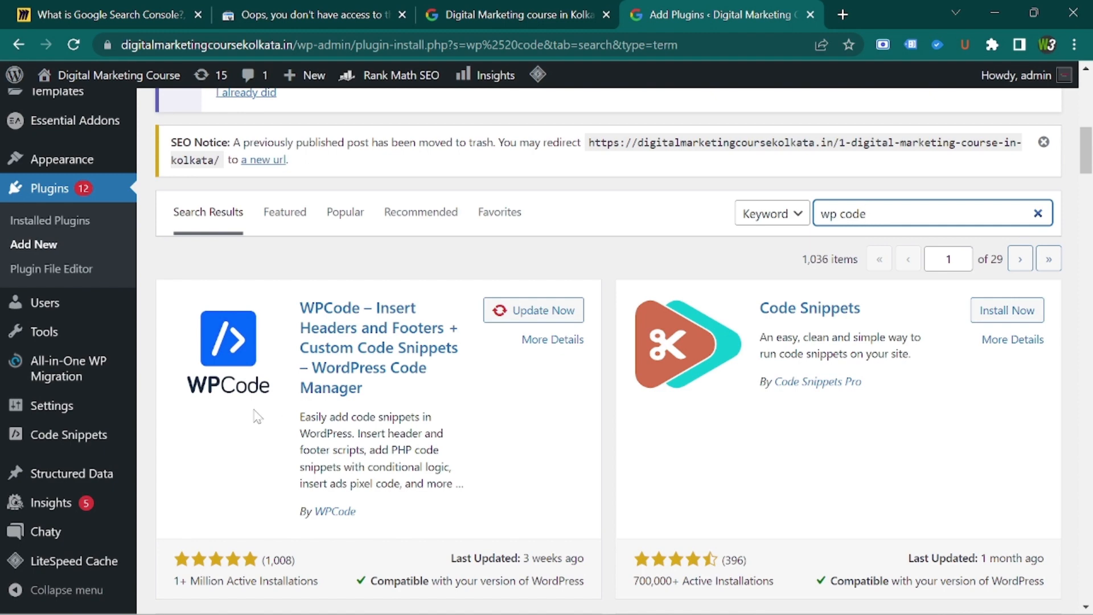
{"action": "mouse_move", "coordinate": [36, 451]}
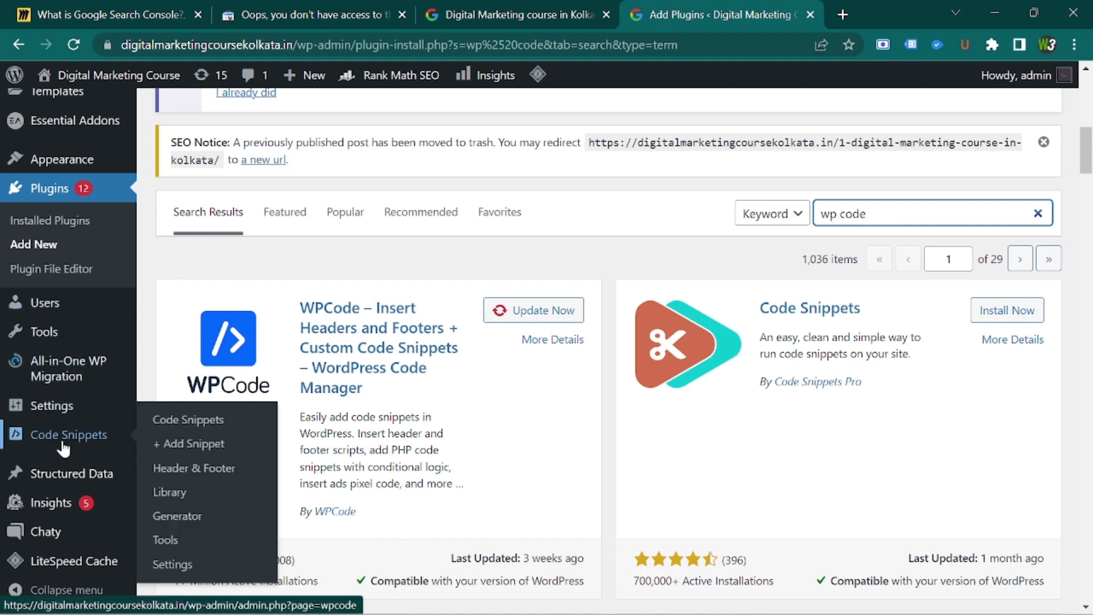
{"action": "left_click", "coordinate": [175, 476]}
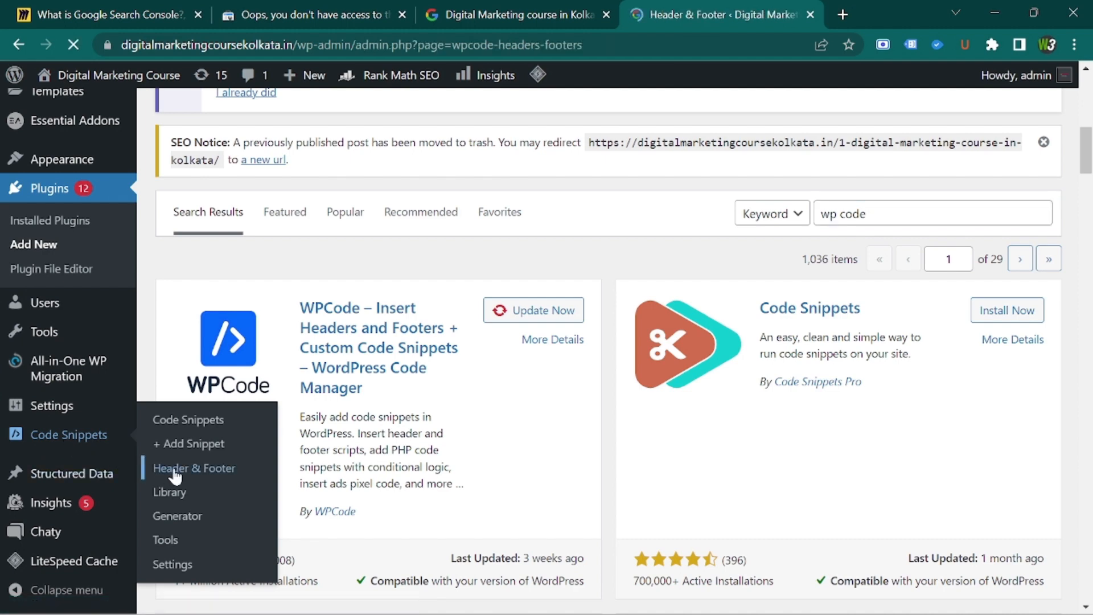
Paste the copied google-site-verification meta tag on a new line below the existing scripts in the global Header code.
{"action": "scroll", "coordinate": [407, 439], "scroll_direction": "down", "scroll_amount": 7}
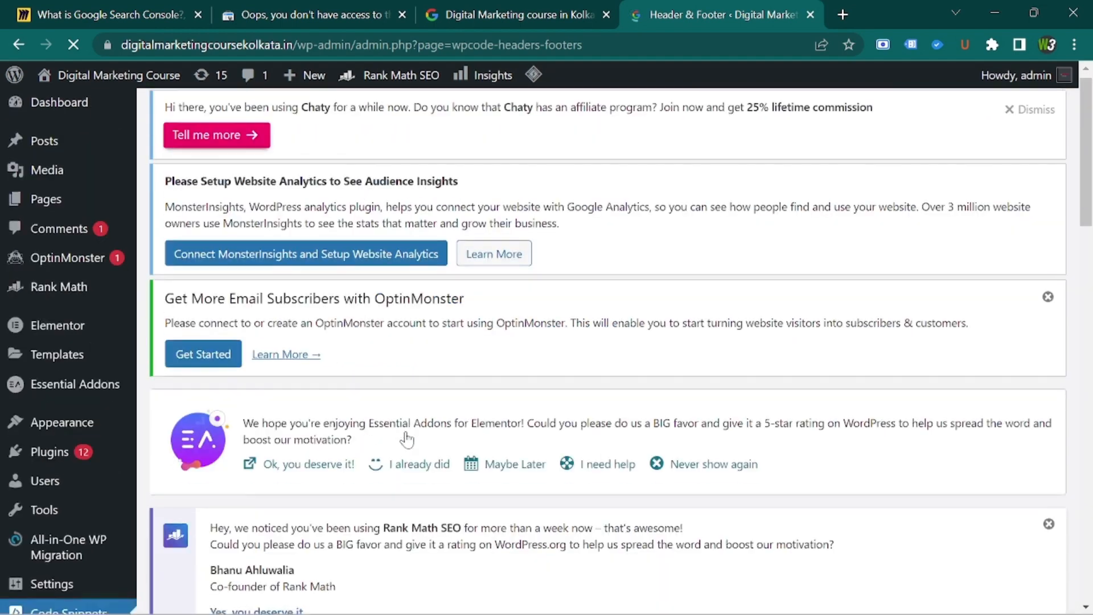
{"action": "scroll", "coordinate": [408, 438], "scroll_direction": "down", "scroll_amount": 6}
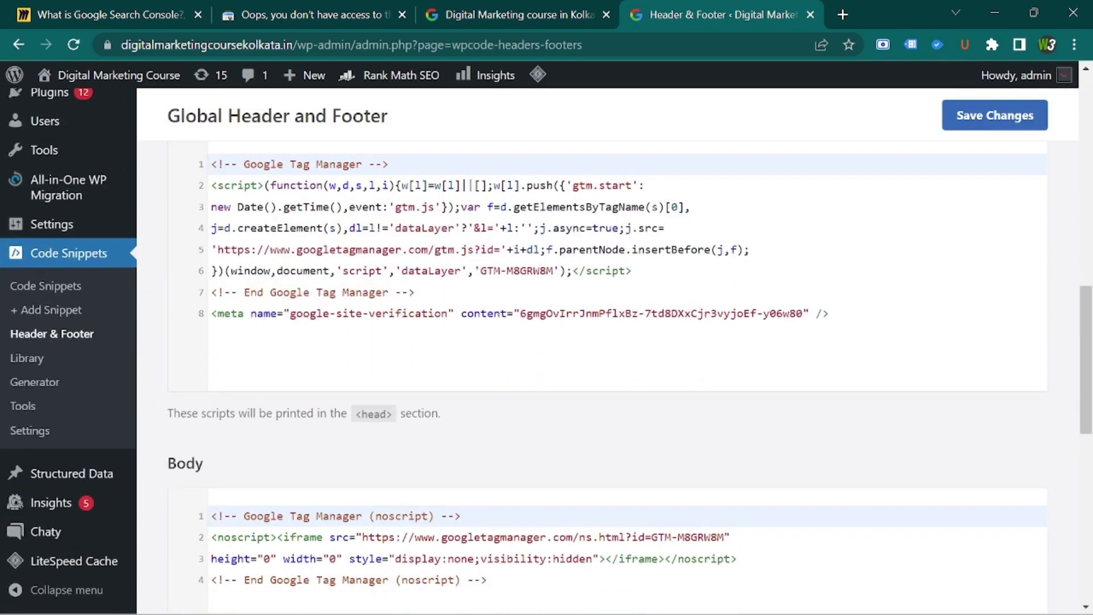
{"action": "left_click", "coordinate": [829, 313]}
{"action": "key", "text": "Return"}
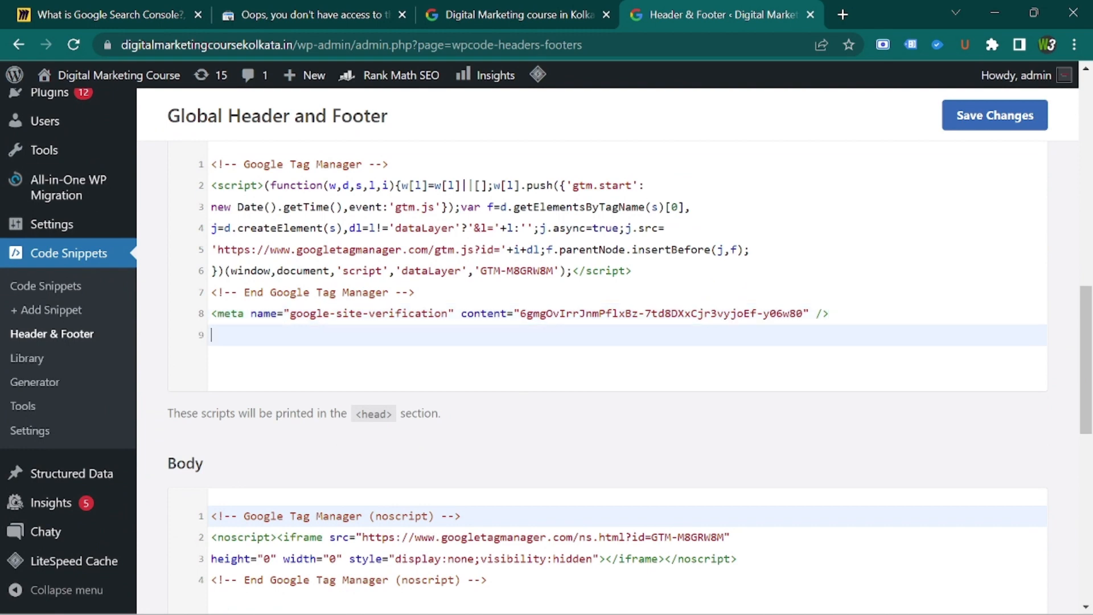
{"action": "type", "text": "<meta name=\"google-site-verification\" content=\"lgnfDqamtwu1-u8Ywk8ymMR-EZ3Brmd8ggJtrt9VFH0\" />"}
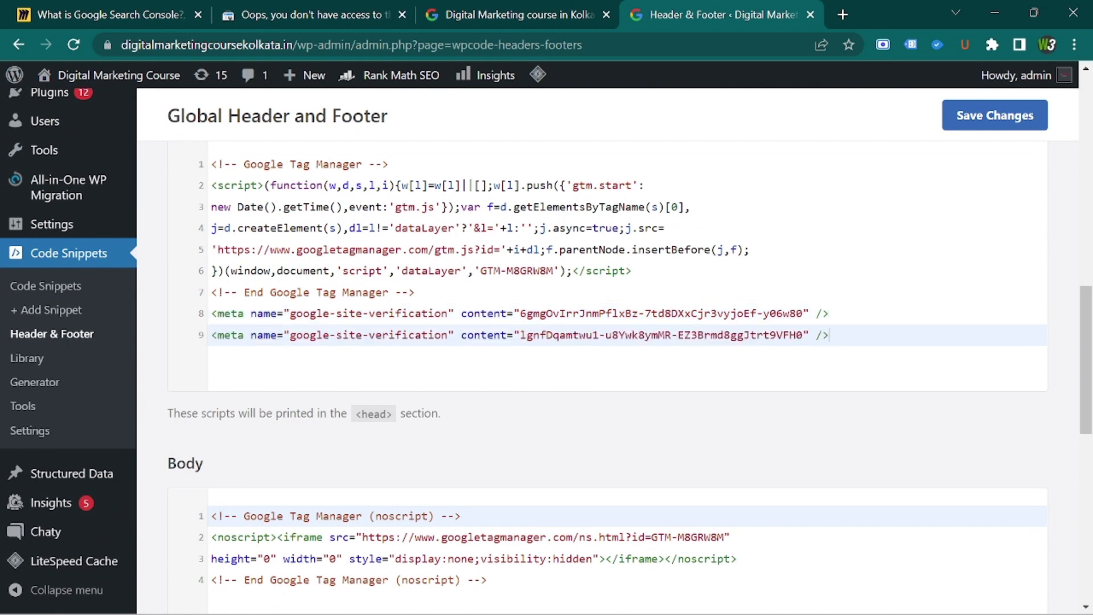
Review the Header, Body and Footer script sections and save the global header and footer changes.
{"action": "scroll", "coordinate": [273, 226], "scroll_direction": "up", "scroll_amount": 2}
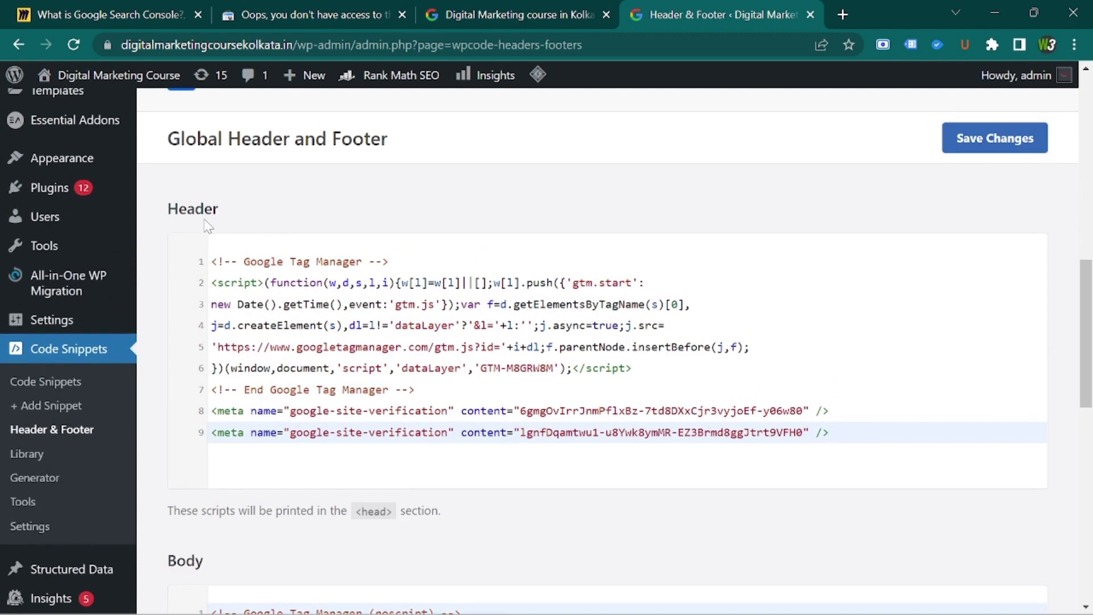
{"action": "scroll", "coordinate": [225, 223], "scroll_direction": "down", "scroll_amount": 5}
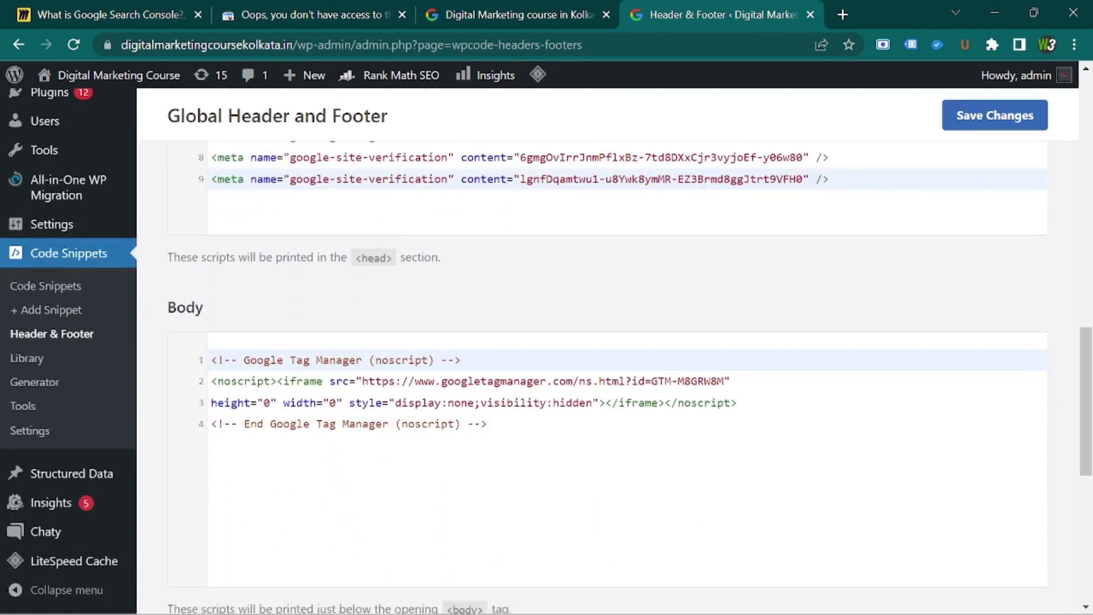
{"action": "scroll", "coordinate": [607, 376], "scroll_direction": "down", "scroll_amount": 5}
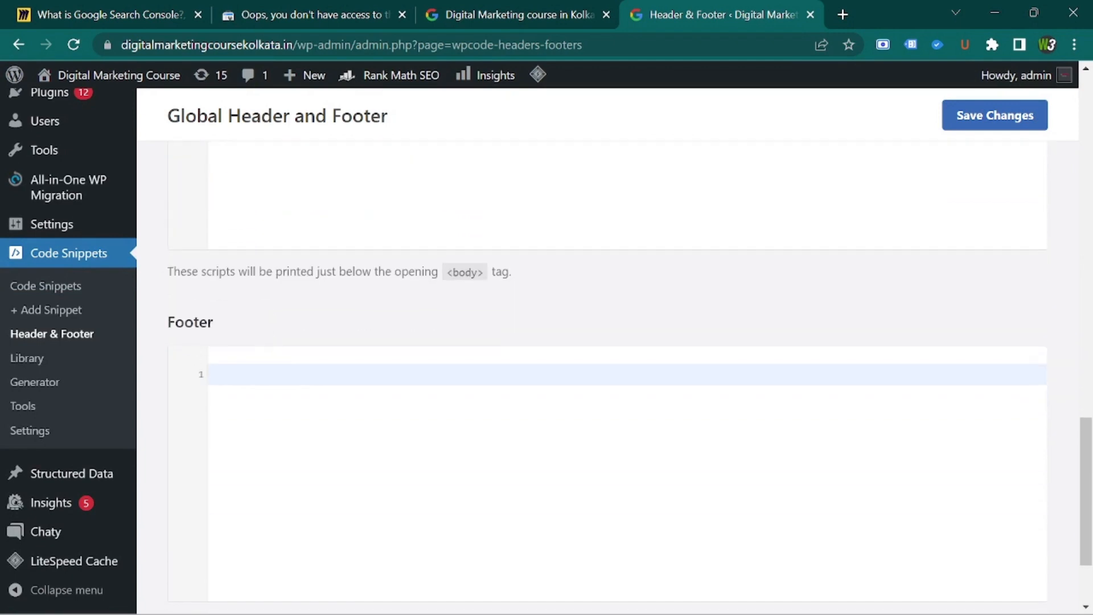
{"action": "scroll", "coordinate": [297, 366], "scroll_direction": "up", "scroll_amount": 7}
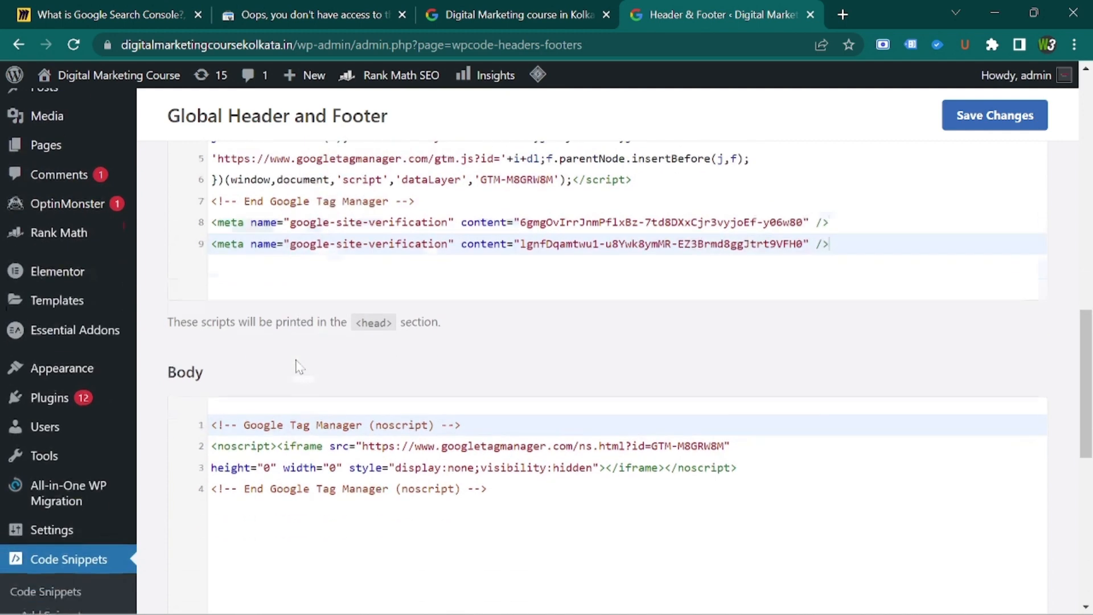
{"action": "scroll", "coordinate": [297, 366], "scroll_direction": "down", "scroll_amount": 2}
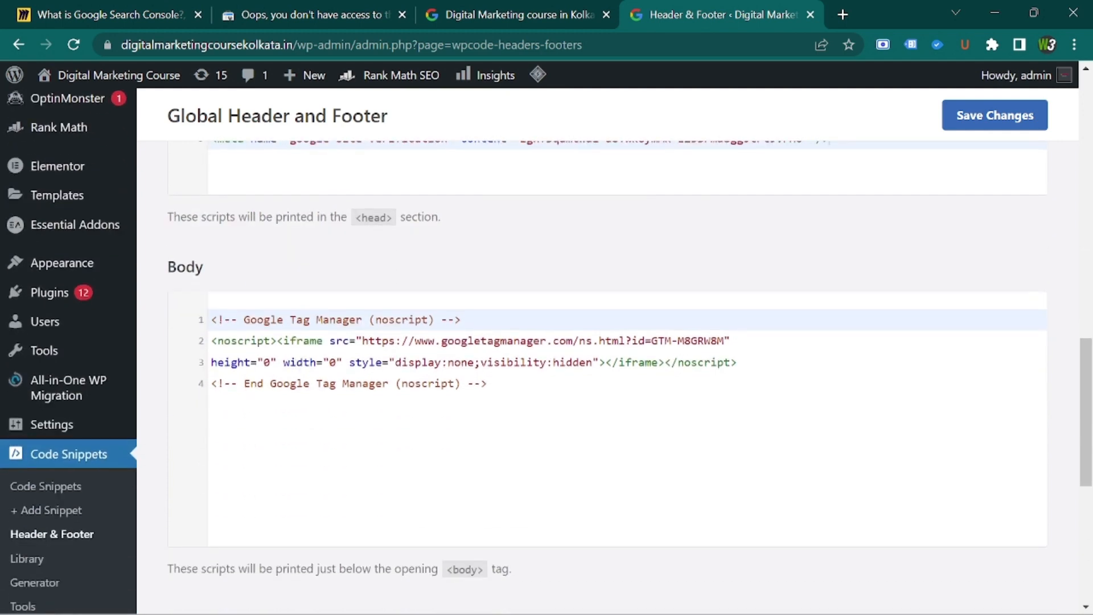
{"action": "scroll", "coordinate": [359, 485], "scroll_direction": "down", "scroll_amount": 4}
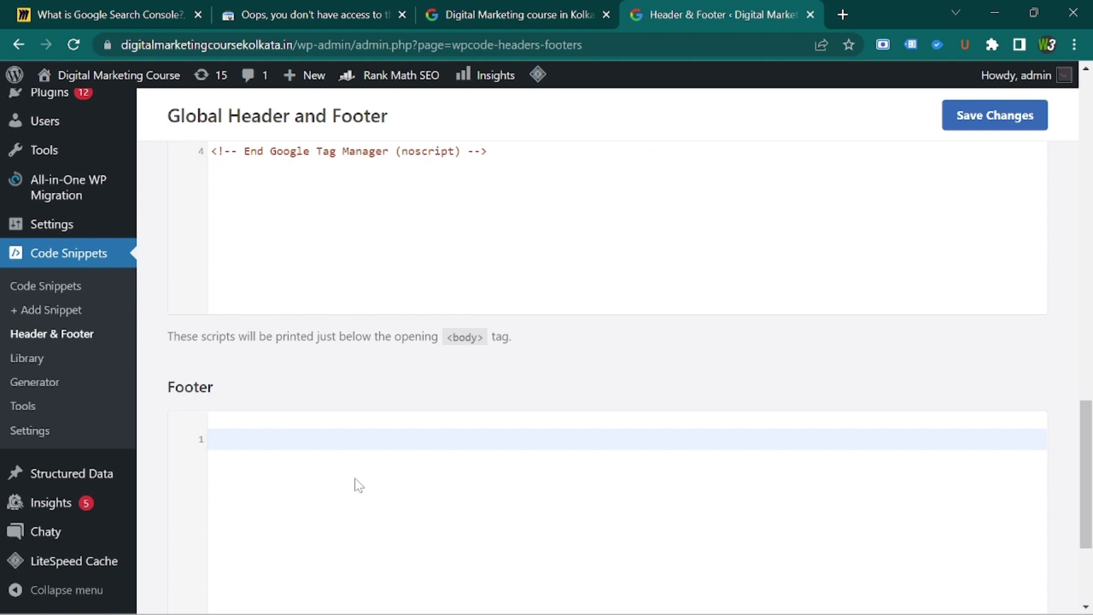
{"action": "scroll", "coordinate": [358, 485], "scroll_direction": "down", "scroll_amount": 1}
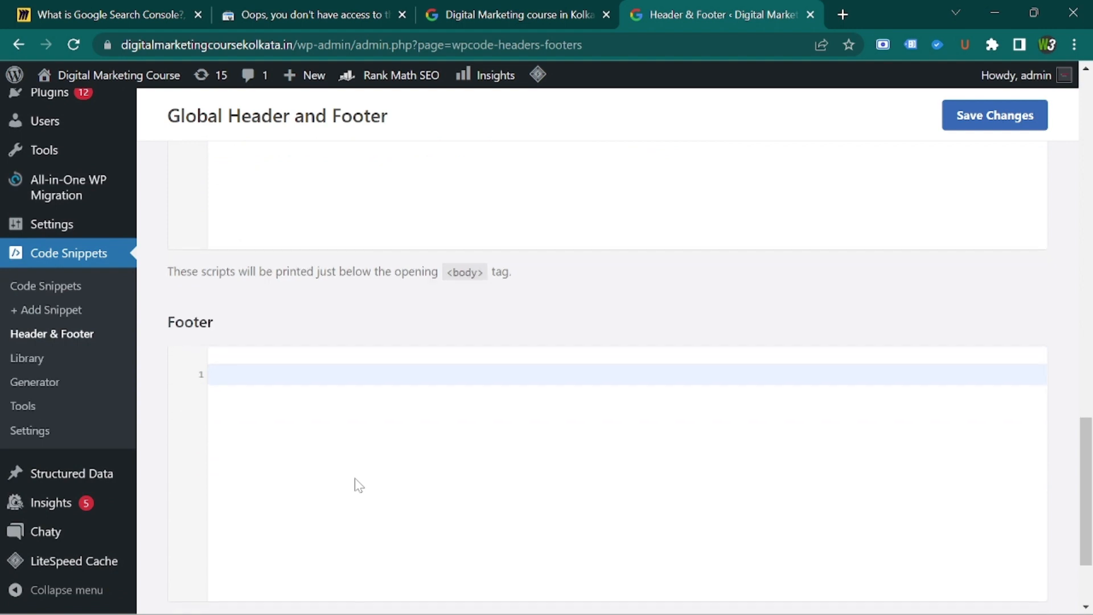
{"action": "scroll", "coordinate": [359, 485], "scroll_direction": "up", "scroll_amount": 10}
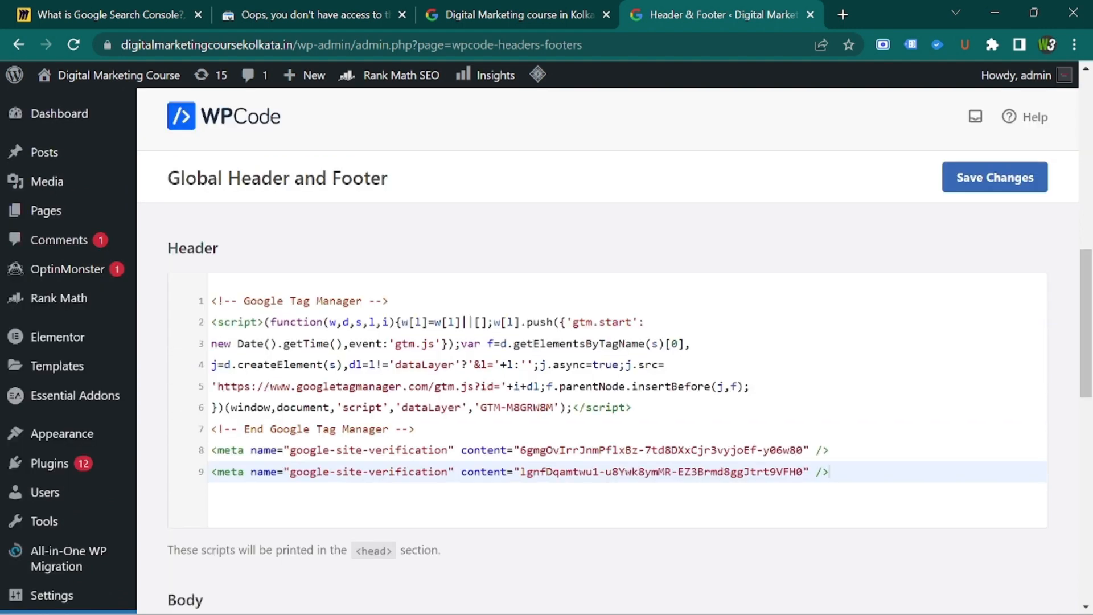
{"action": "left_click", "coordinate": [986, 197]}
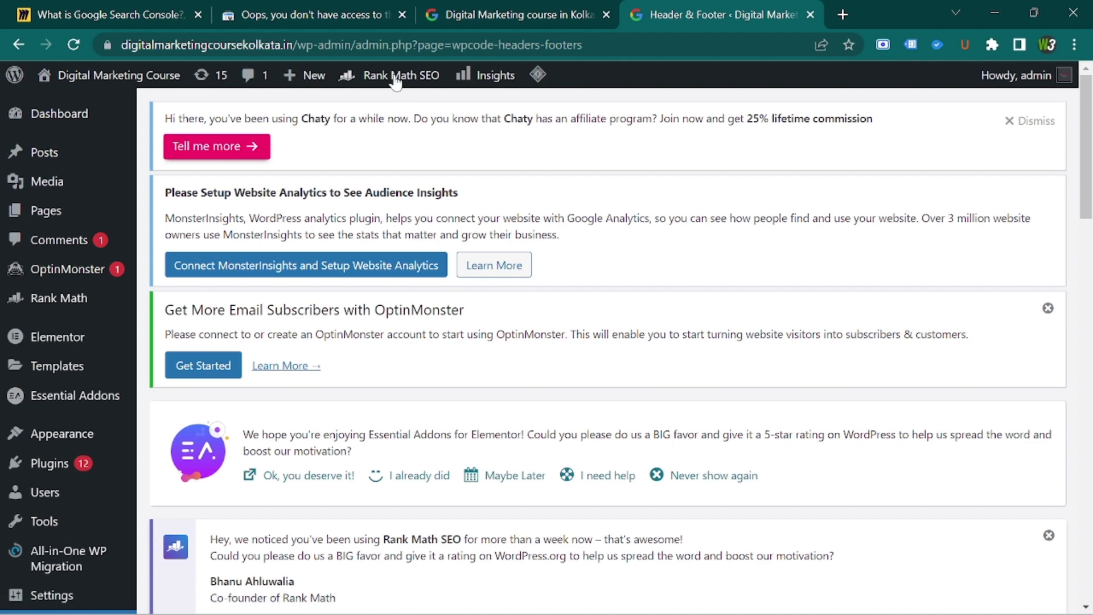
Return to Search Console, verify site ownership with the HTML tag method and go to the new property.
{"action": "left_click", "coordinate": [258, 13]}
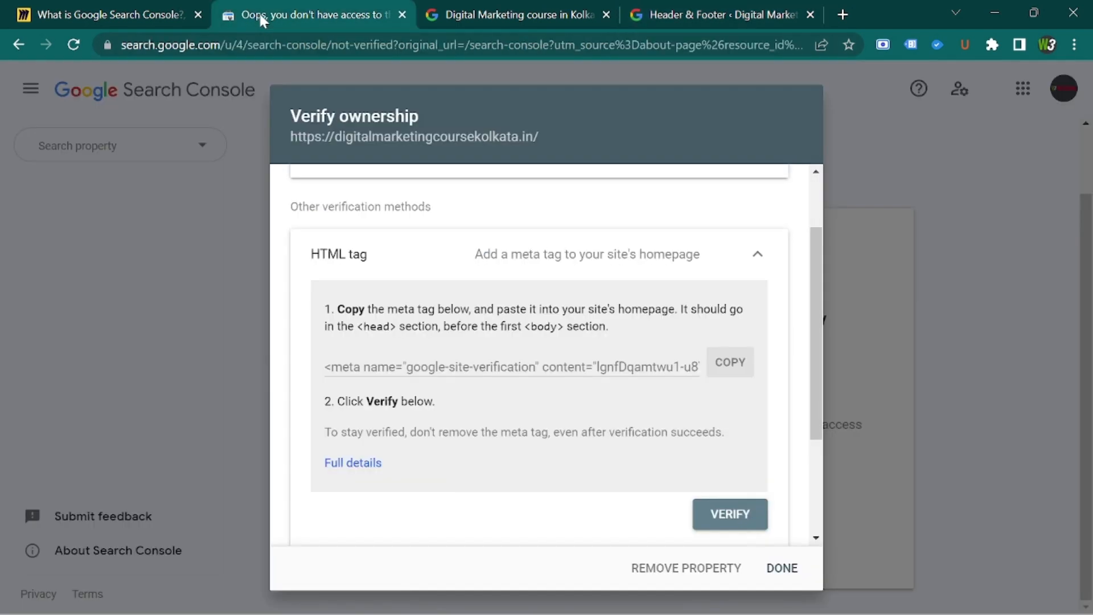
{"action": "scroll", "coordinate": [613, 331], "scroll_direction": "down", "scroll_amount": 1}
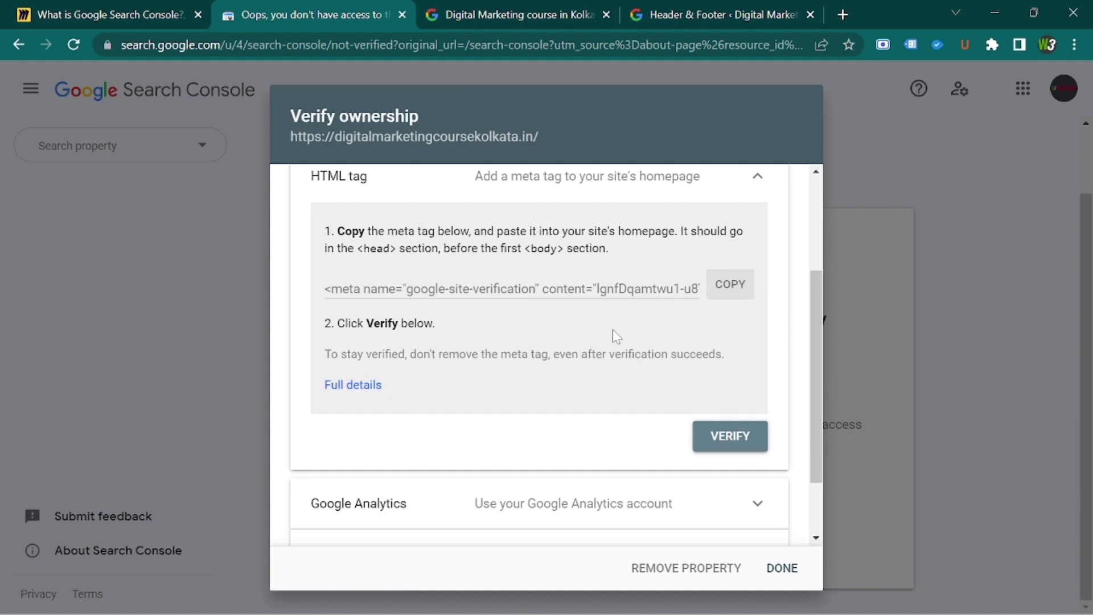
{"action": "left_click", "coordinate": [719, 437]}
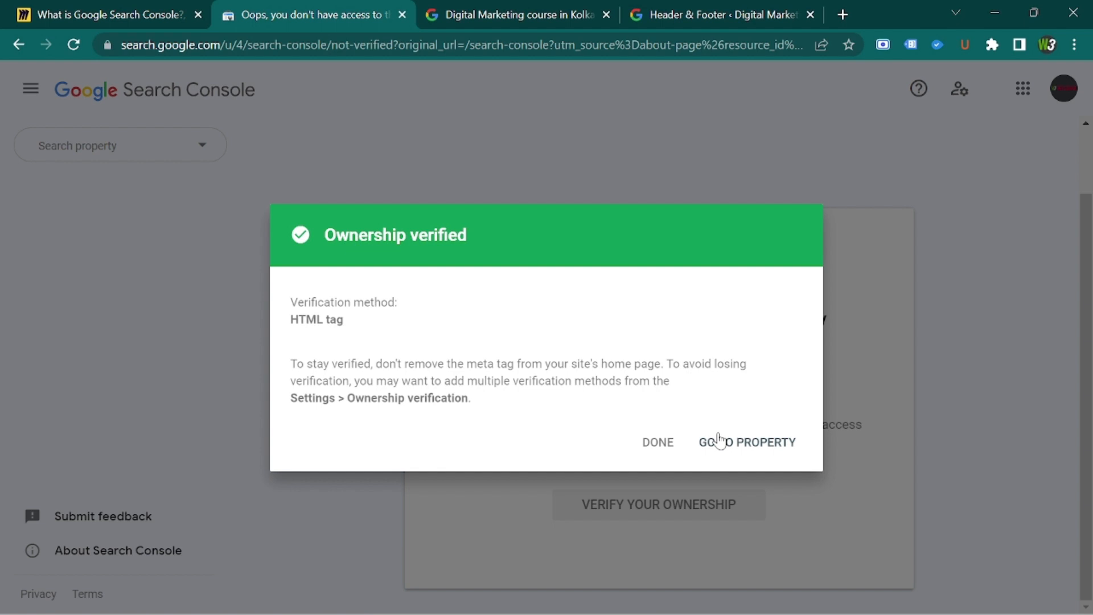
{"action": "left_click", "coordinate": [723, 449]}
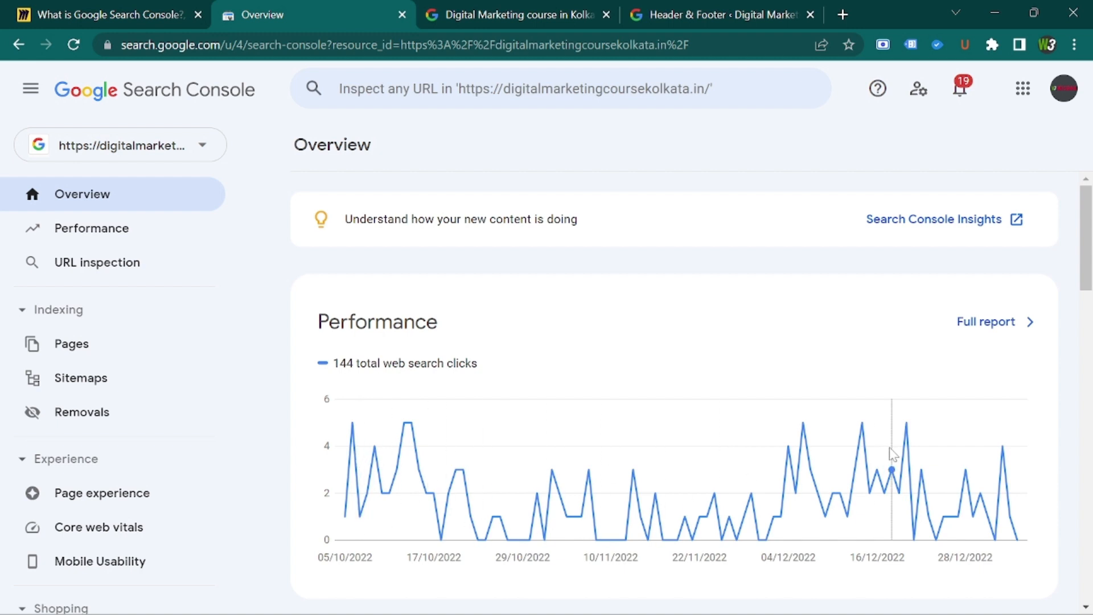
Switch back to the Miro board about connecting Google Search Console with a website.
{"action": "mouse_move", "coordinate": [892, 453]}
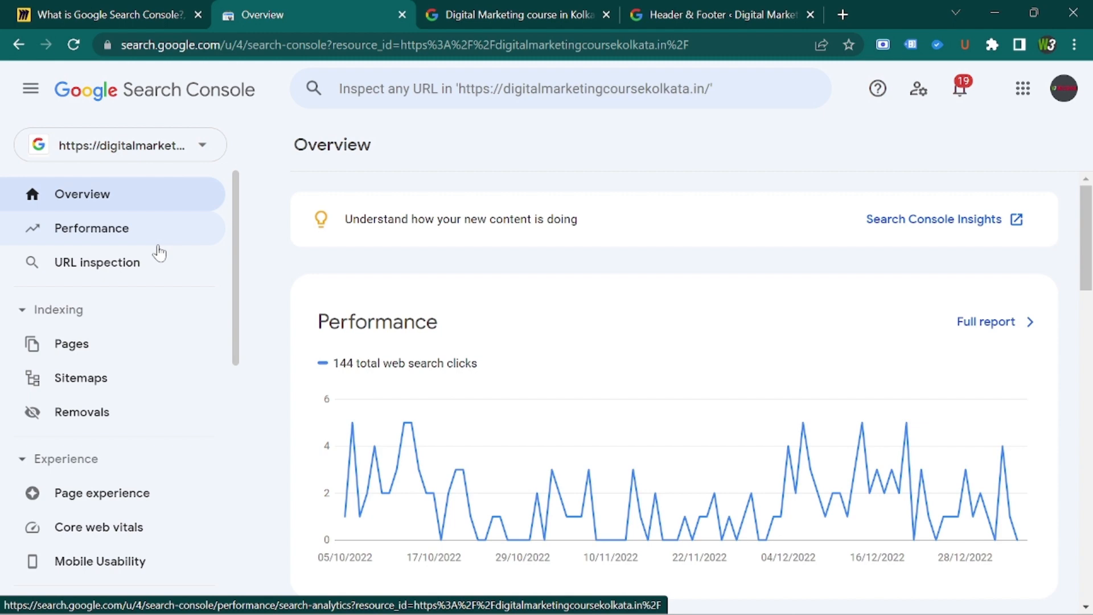
{"action": "left_click", "coordinate": [124, 15]}
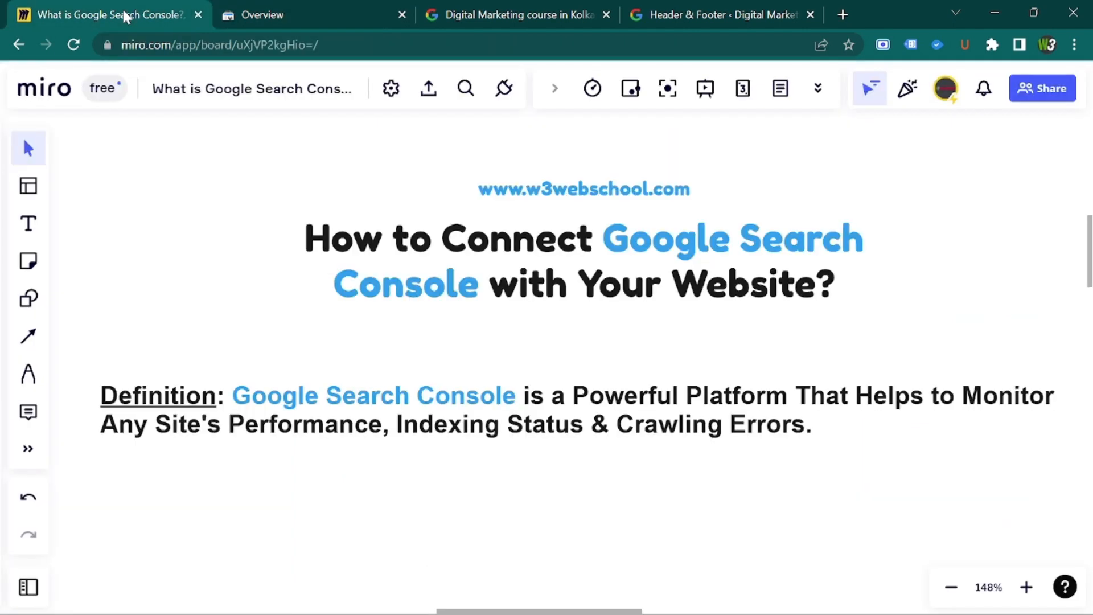